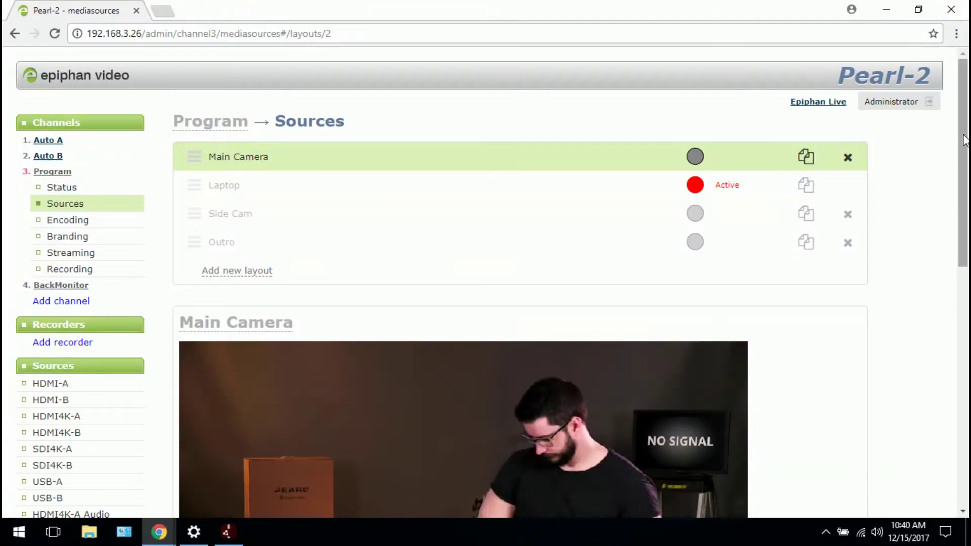
Step: Add a New Picture item to the Main Camera layout, placed above HDMI4K-A
{"action": "left_click_drag", "start_coordinate": [964, 140], "coordinate": [963, 351]}
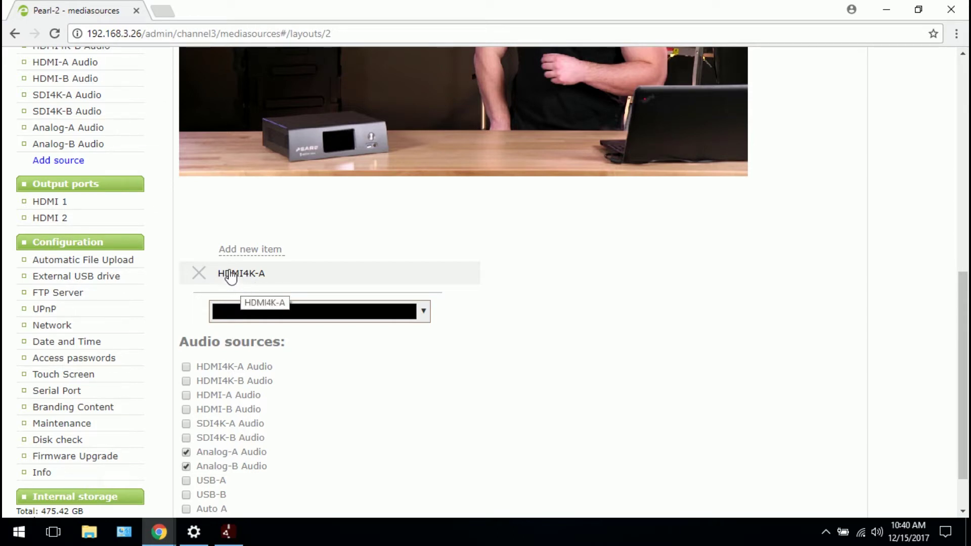
{"action": "left_click", "coordinate": [248, 250]}
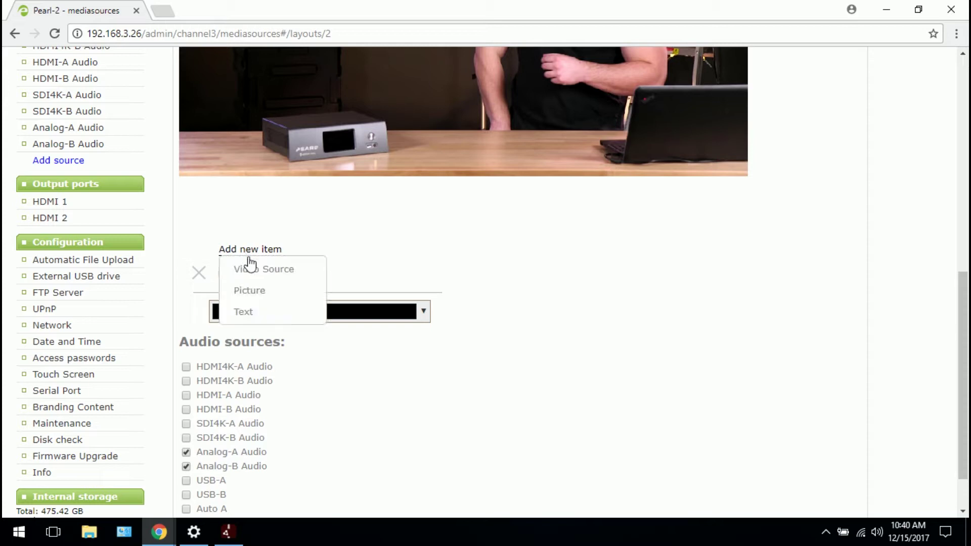
{"action": "left_click", "coordinate": [249, 293]}
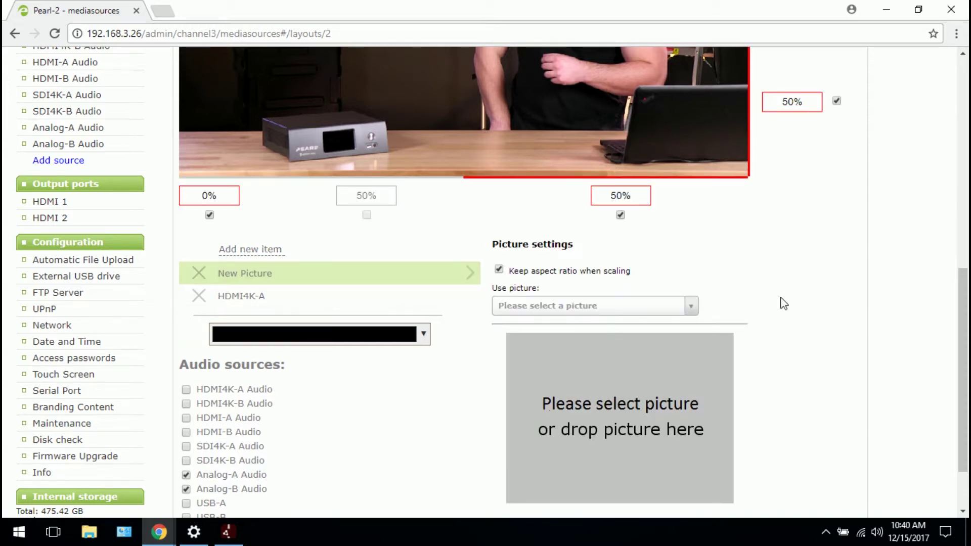
Step: Choose watermark.png [1094x249] as the picture item's image so it overlays the Main Camera preview
{"action": "left_click_drag", "start_coordinate": [962, 333], "coordinate": [958, 354]}
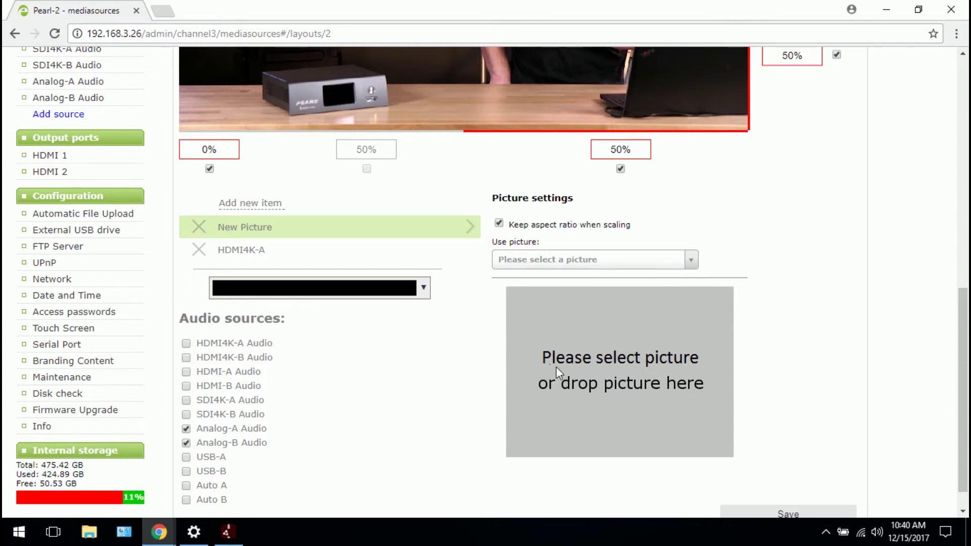
{"action": "left_click", "coordinate": [690, 264]}
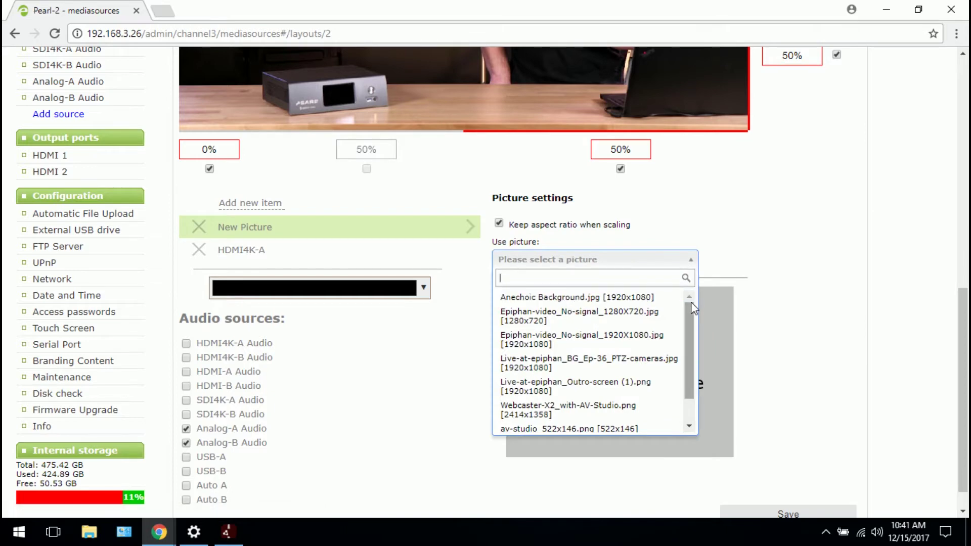
{"action": "left_click_drag", "start_coordinate": [691, 302], "coordinate": [687, 346]}
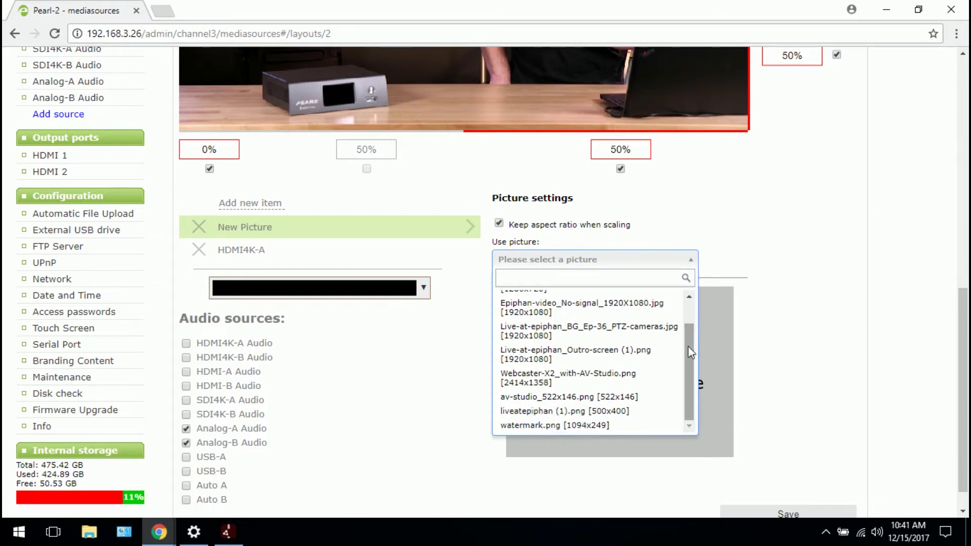
{"action": "left_click", "coordinate": [573, 427]}
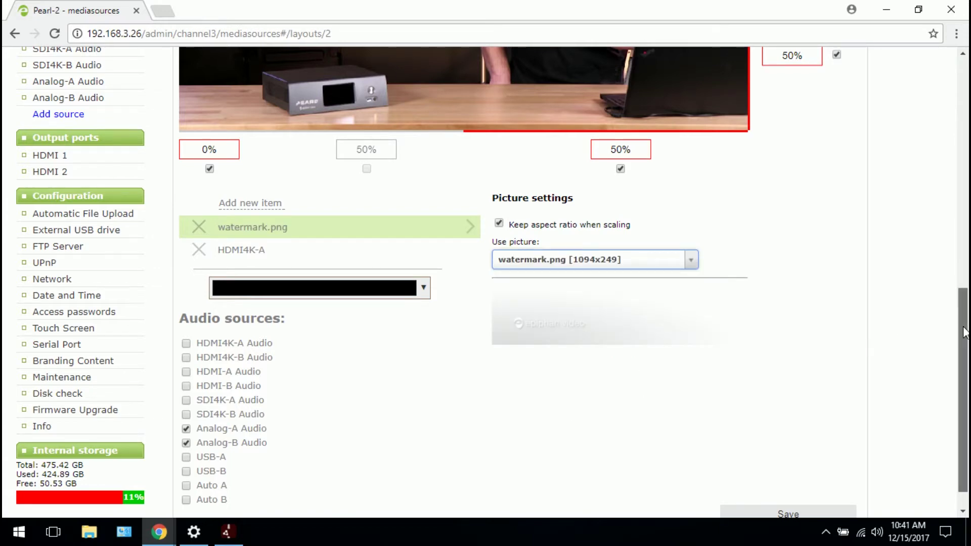
{"action": "left_click_drag", "start_coordinate": [964, 332], "coordinate": [926, 185]}
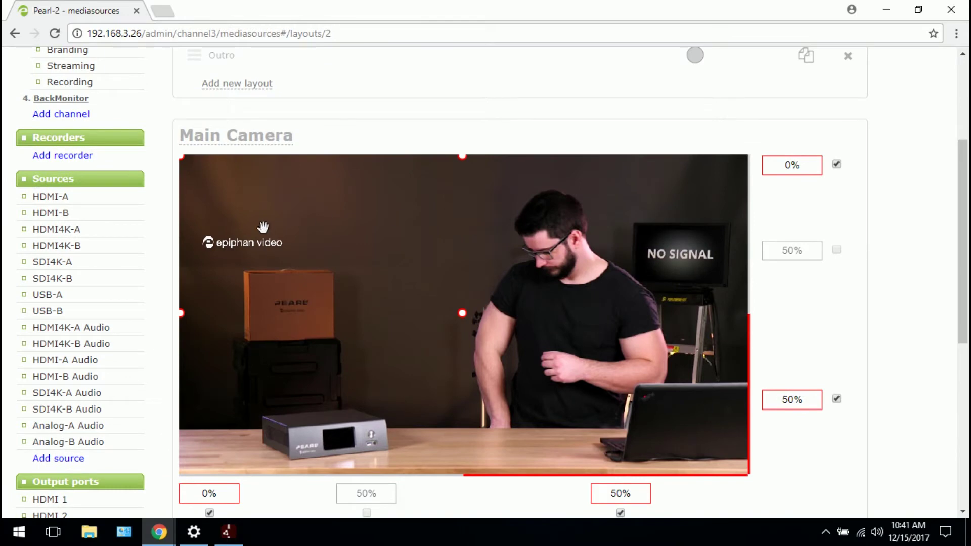
Step: Move and shrink the watermark into the bottom-left corner of Main Camera, then save the layout
{"action": "left_click_drag", "start_coordinate": [254, 243], "coordinate": [263, 395]}
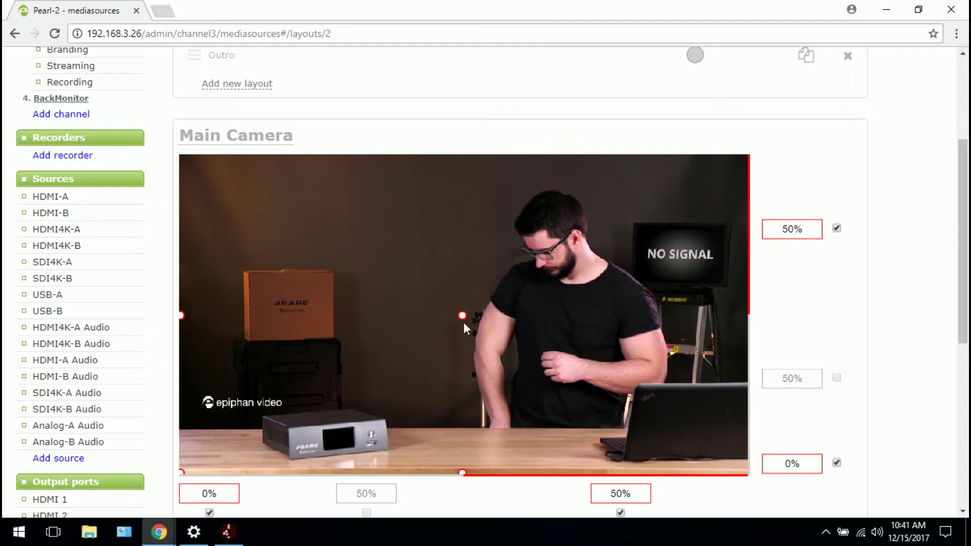
{"action": "left_click_drag", "start_coordinate": [460, 316], "coordinate": [392, 407]}
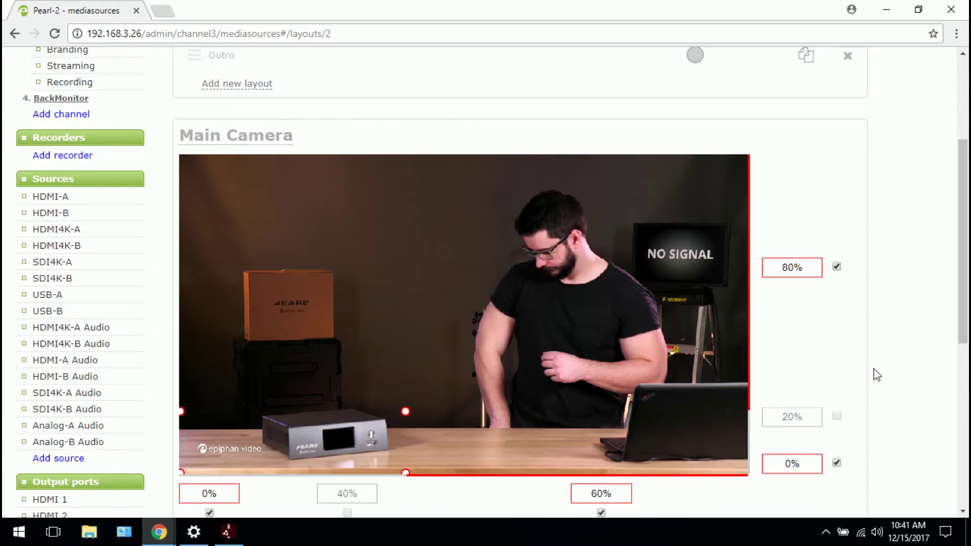
{"action": "left_click_drag", "start_coordinate": [961, 330], "coordinate": [945, 503]}
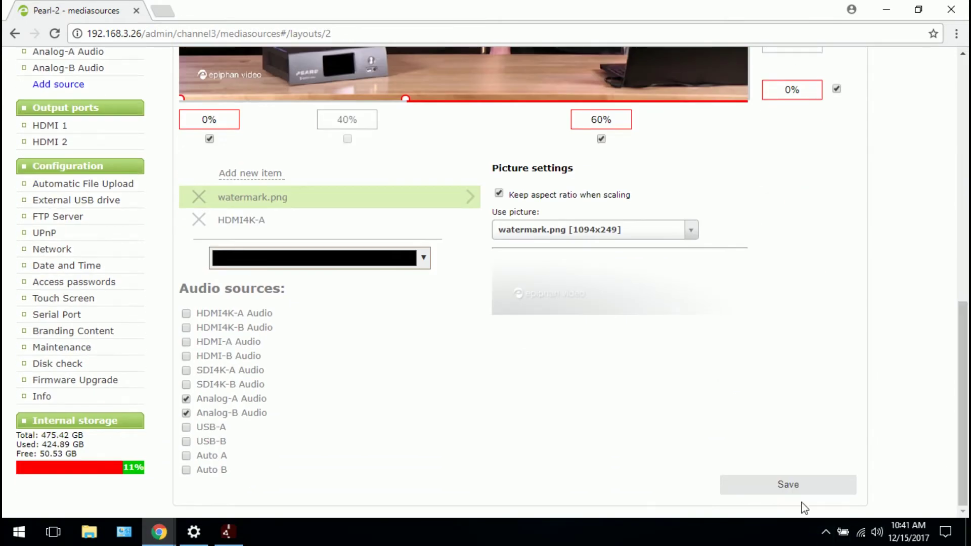
{"action": "left_click", "coordinate": [800, 486]}
{"action": "scroll", "coordinate": [950, 192], "scroll_direction": "up", "scroll_amount": 10}
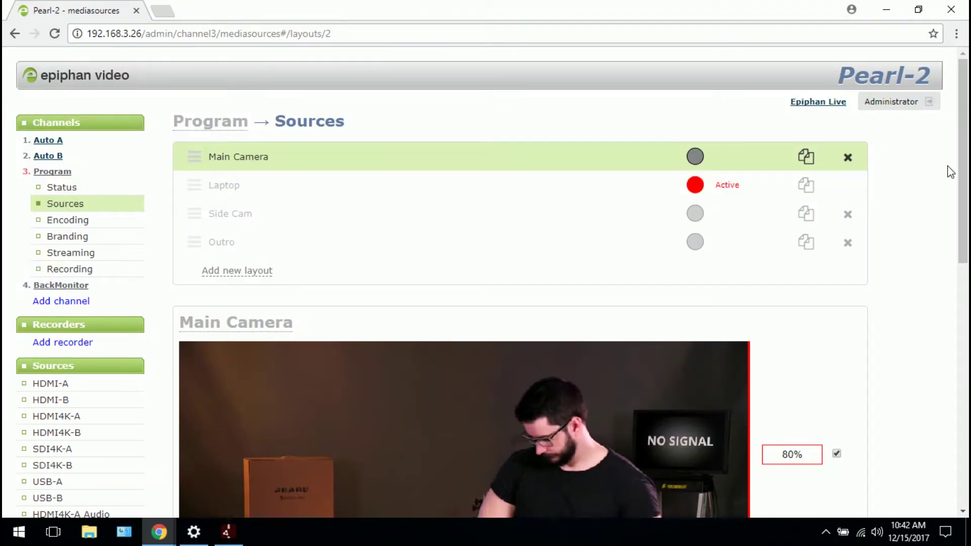
{"action": "left_click_drag", "start_coordinate": [963, 171], "coordinate": [954, 401]}
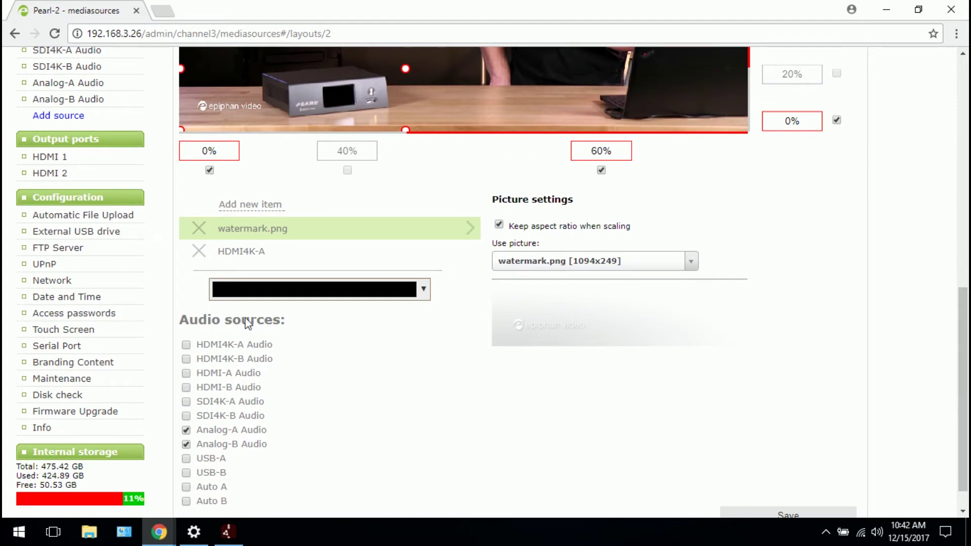
Step: Upload Epiphan-video_No-signal_1280X720 from the Desktop on the Branding Content page
{"action": "left_click", "coordinate": [70, 363]}
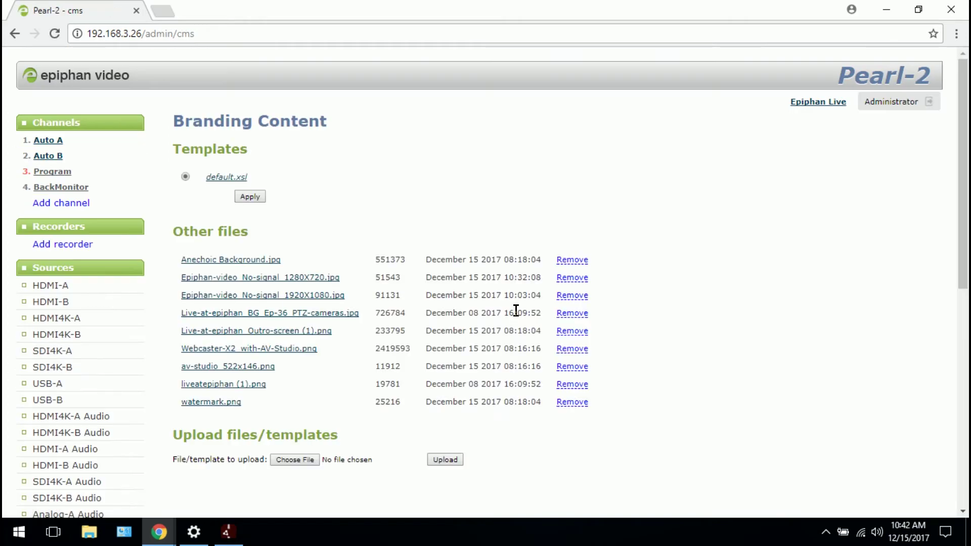
{"action": "left_click_drag", "start_coordinate": [963, 227], "coordinate": [951, 267]}
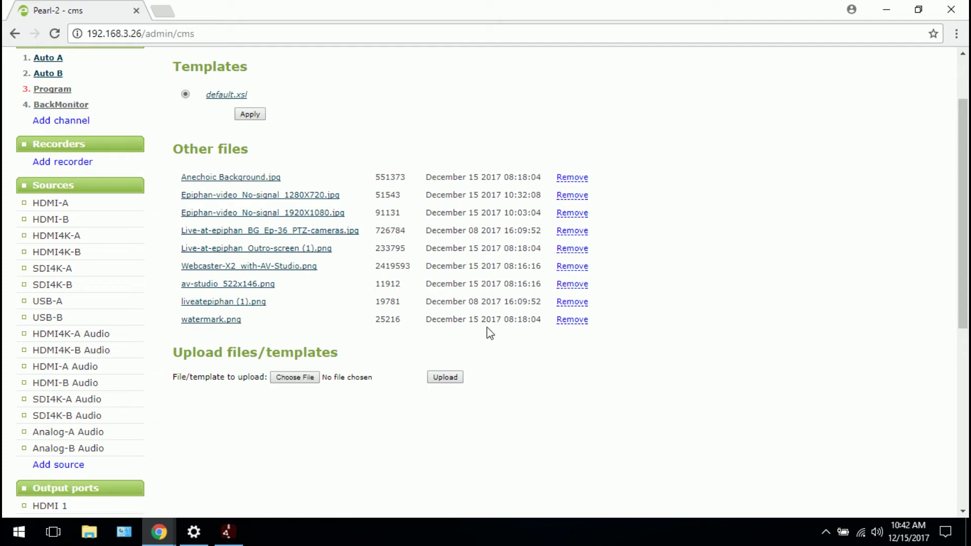
{"action": "left_click", "coordinate": [318, 379]}
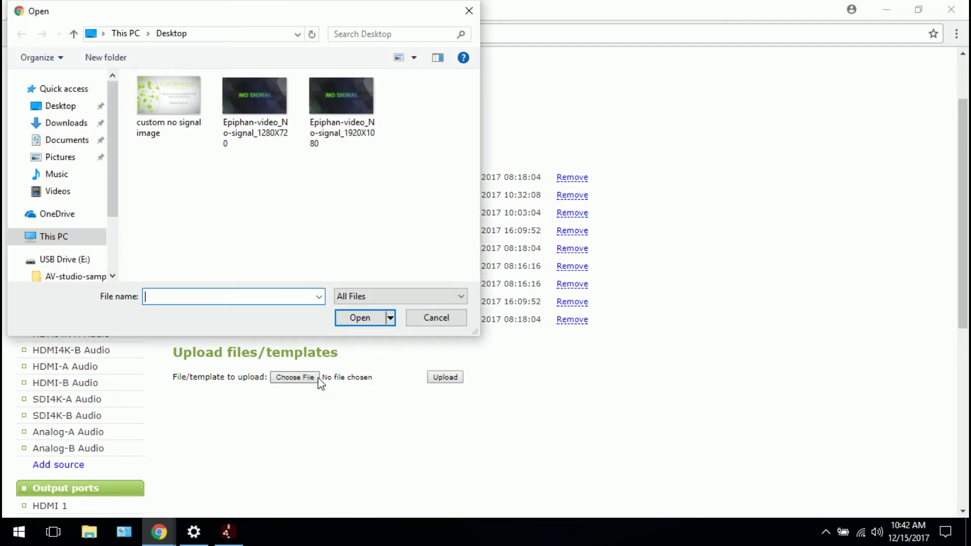
{"action": "left_click", "coordinate": [273, 129]}
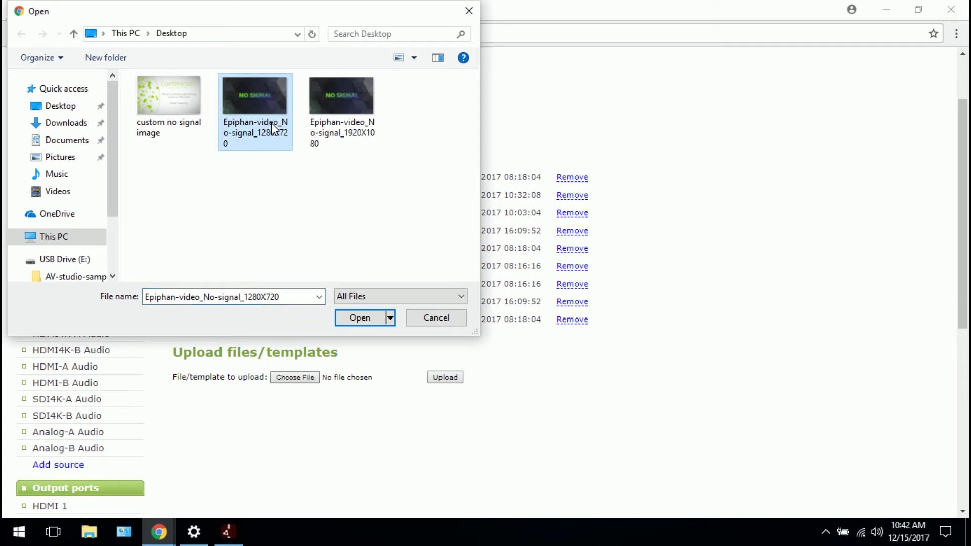
{"action": "left_click", "coordinate": [354, 317]}
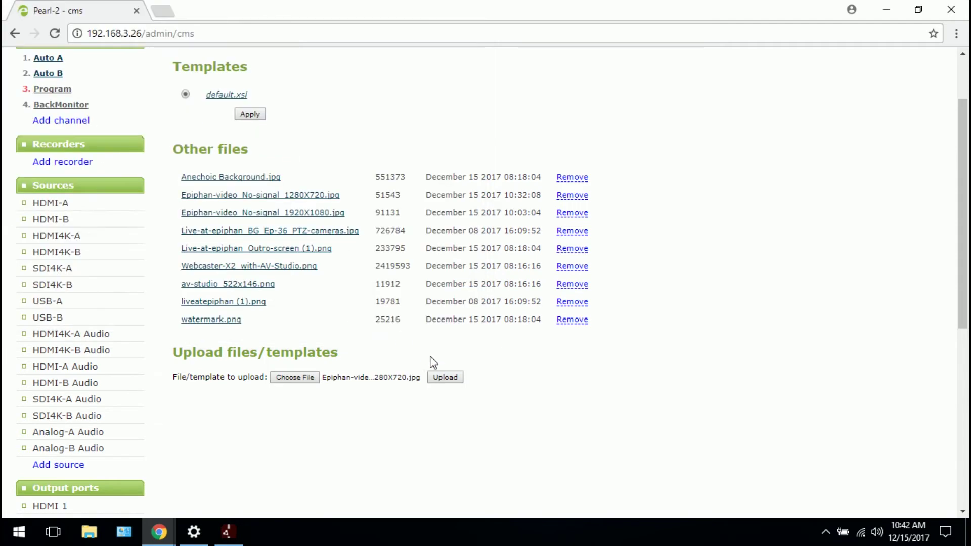
{"action": "left_click", "coordinate": [443, 377]}
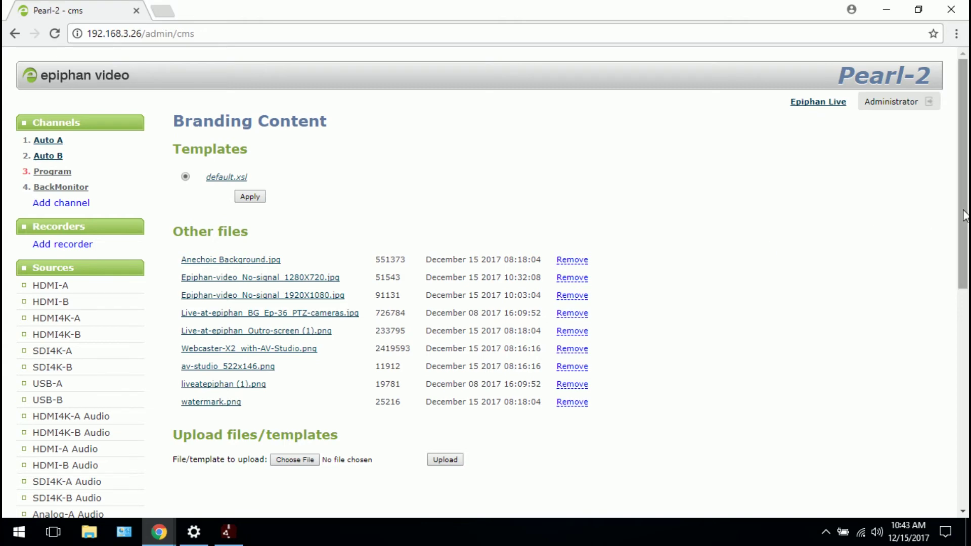
Step: Scroll the Branding Content Other files list to confirm watermark.png and the no-signal images
{"action": "left_click_drag", "start_coordinate": [964, 214], "coordinate": [962, 431]}
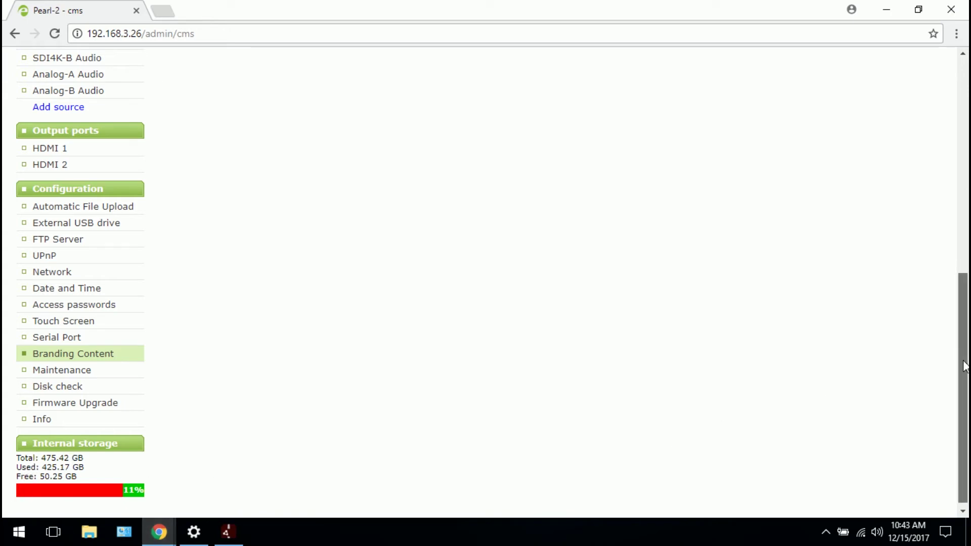
{"action": "left_click_drag", "start_coordinate": [964, 367], "coordinate": [905, 169]}
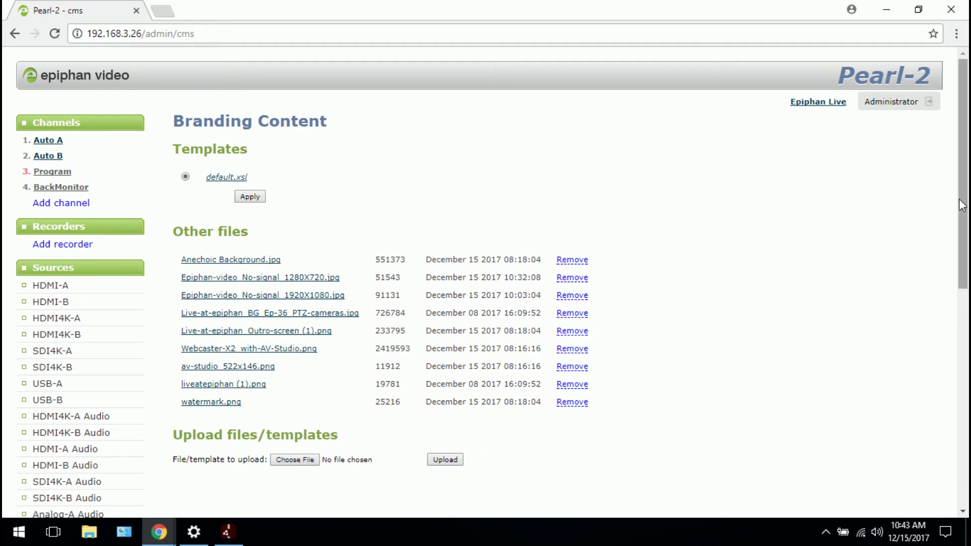
{"action": "left_click_drag", "start_coordinate": [962, 205], "coordinate": [962, 235]}
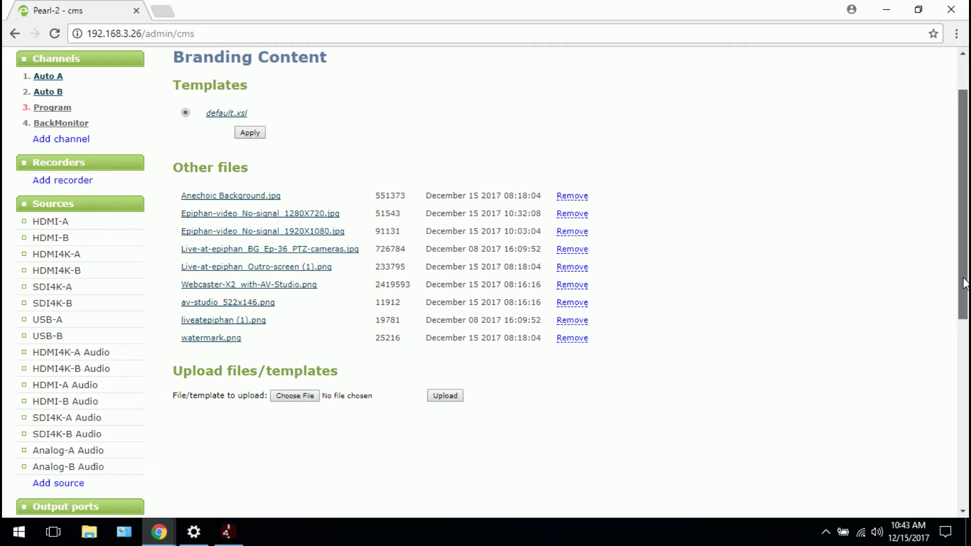
{"action": "left_click_drag", "start_coordinate": [965, 283], "coordinate": [947, 325]}
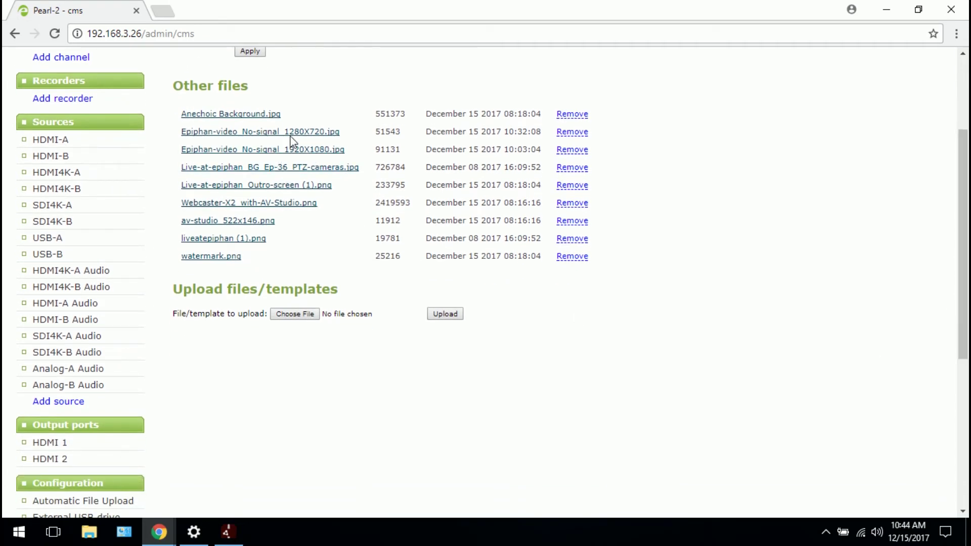
{"action": "left_click_drag", "start_coordinate": [966, 189], "coordinate": [953, 118]}
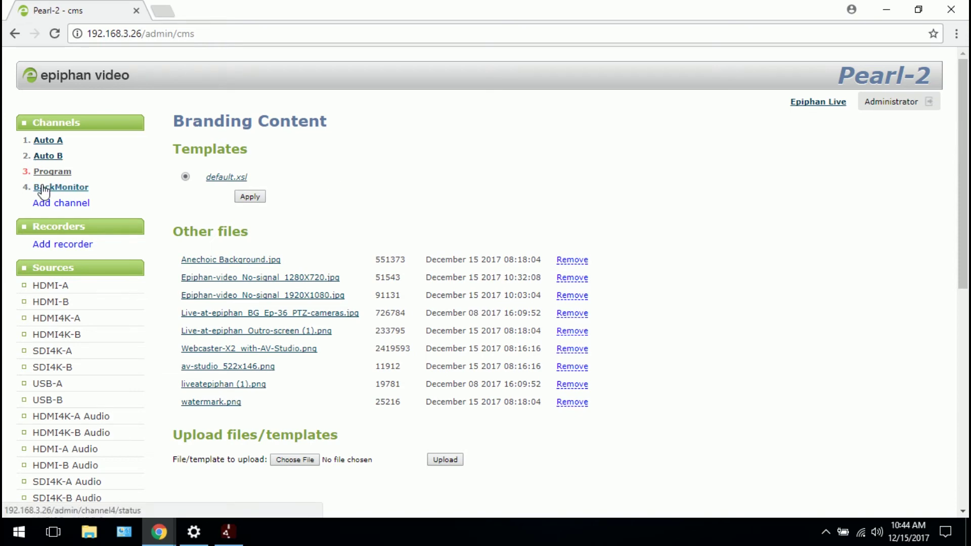
Step: Open the BackMonitor channel's Sources page and scroll to the backmonitor3 layout showing HDMI4K-B
{"action": "left_click", "coordinate": [75, 189]}
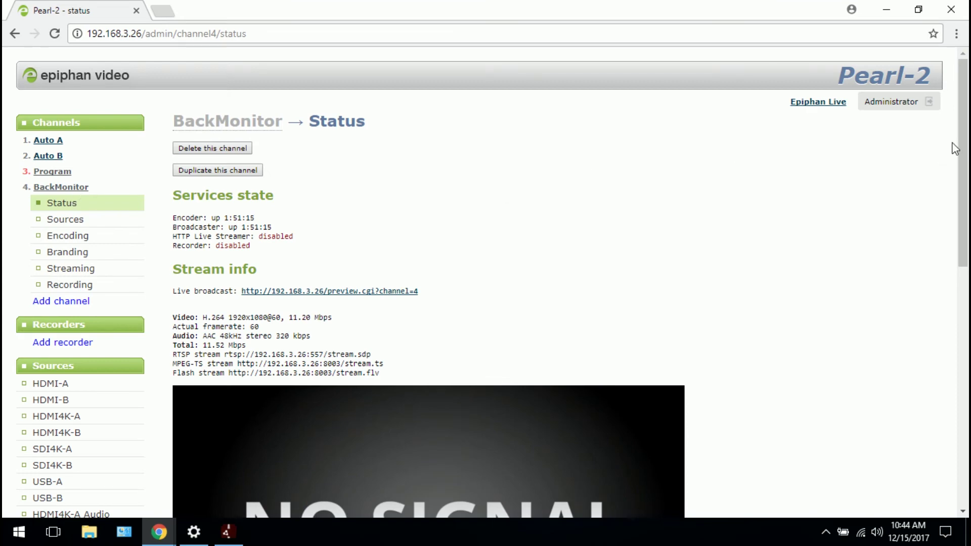
{"action": "mouse_move", "coordinate": [961, 151]}
{"action": "left_mouse_down"}
{"action": "mouse_move", "coordinate": [958, 253]}
{"action": "mouse_move", "coordinate": [951, 155]}
{"action": "left_mouse_up"}
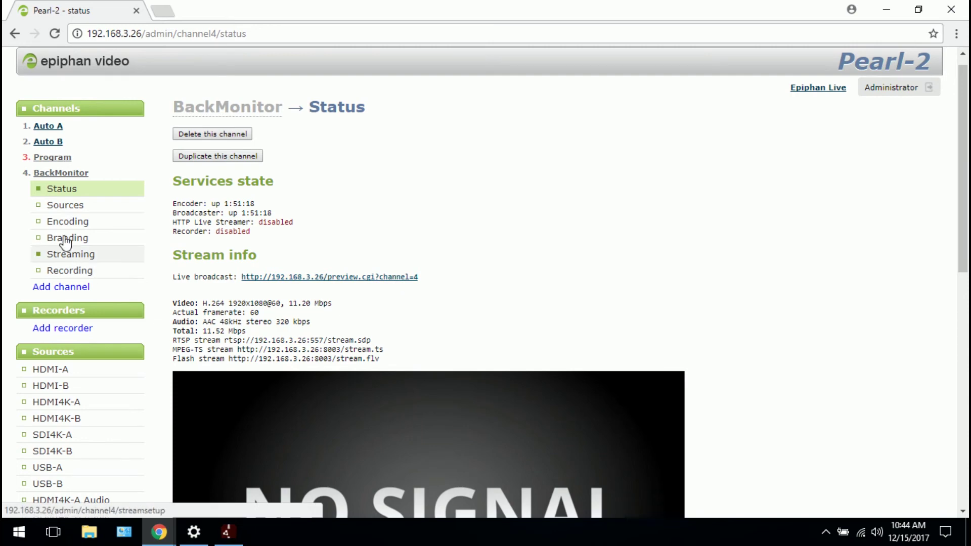
{"action": "left_click", "coordinate": [104, 208]}
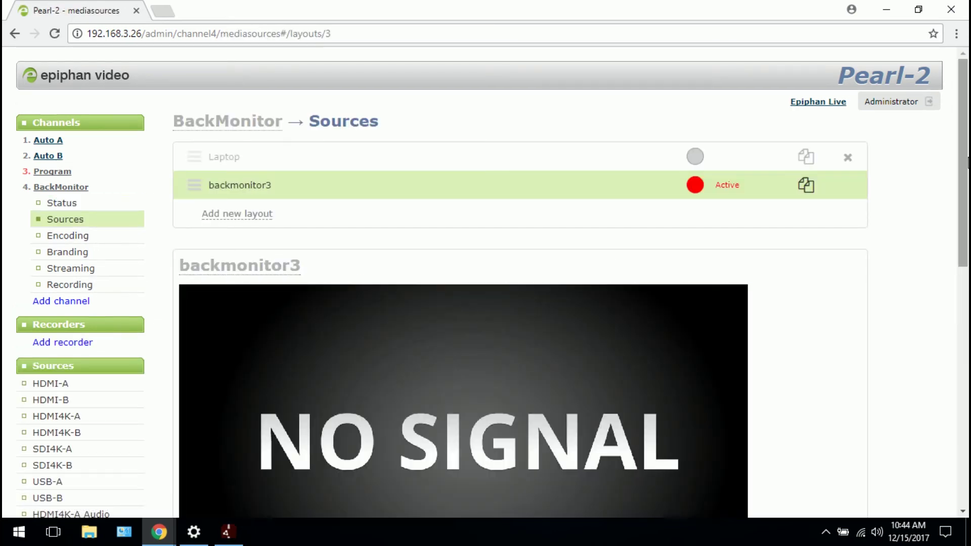
{"action": "left_click_drag", "start_coordinate": [967, 161], "coordinate": [963, 303]}
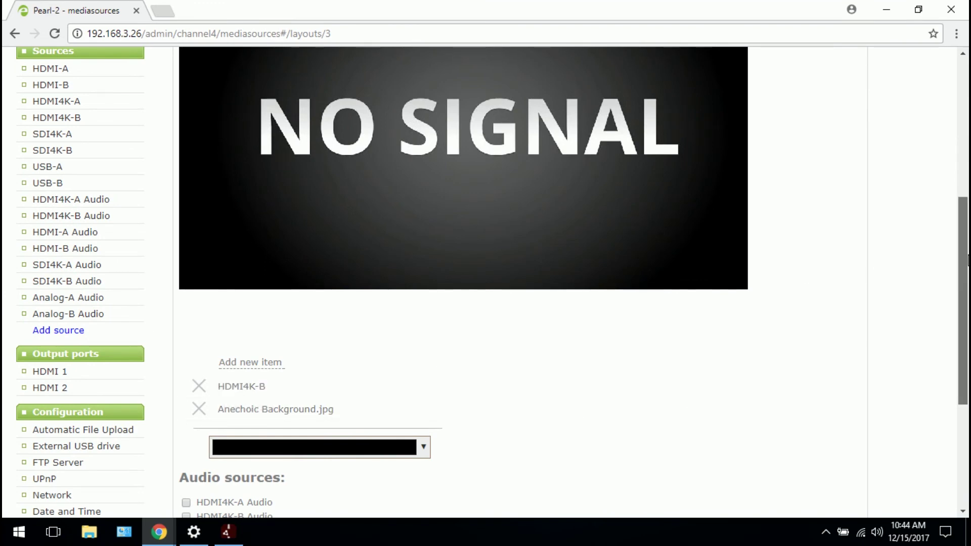
{"action": "left_click_drag", "start_coordinate": [963, 261], "coordinate": [939, 197]}
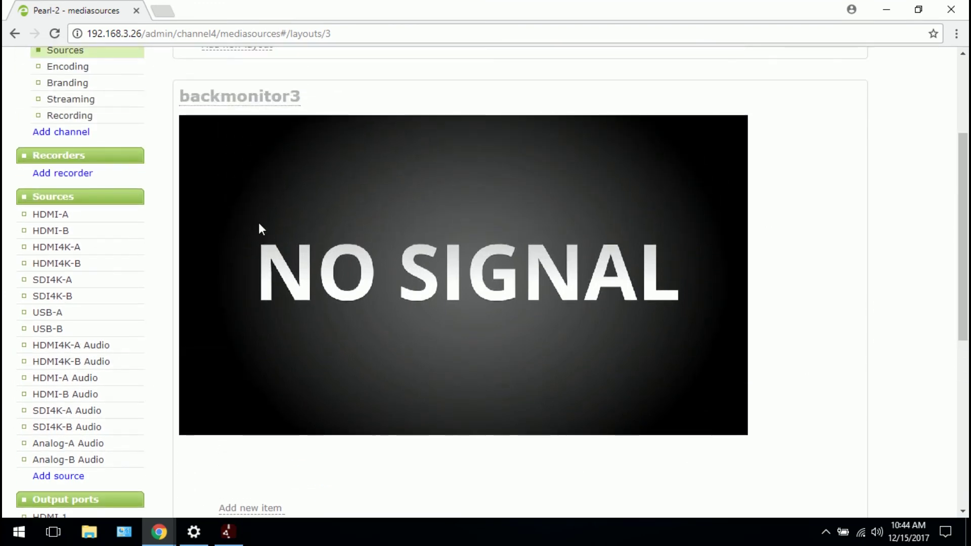
Step: Apply Epiphan-video_No-signal_1920X1080.jpg as the HDMI4K-B source's no-signal image
{"action": "left_click", "coordinate": [56, 262]}
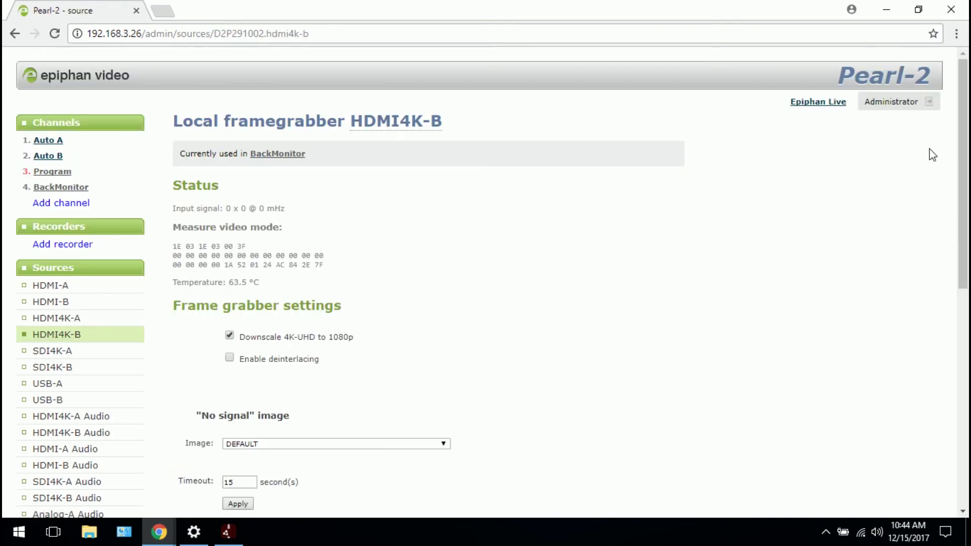
{"action": "left_click_drag", "start_coordinate": [957, 150], "coordinate": [955, 216]}
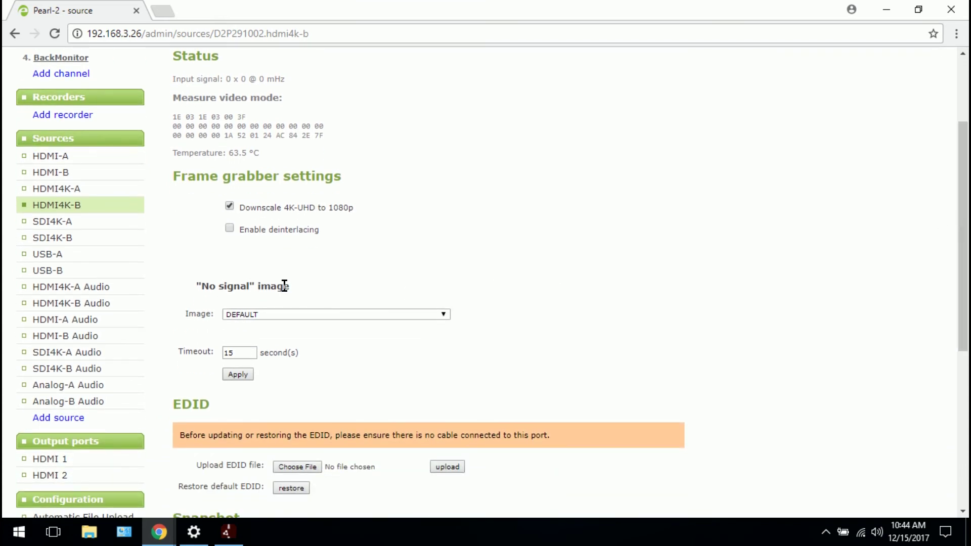
{"action": "left_click", "coordinate": [298, 315]}
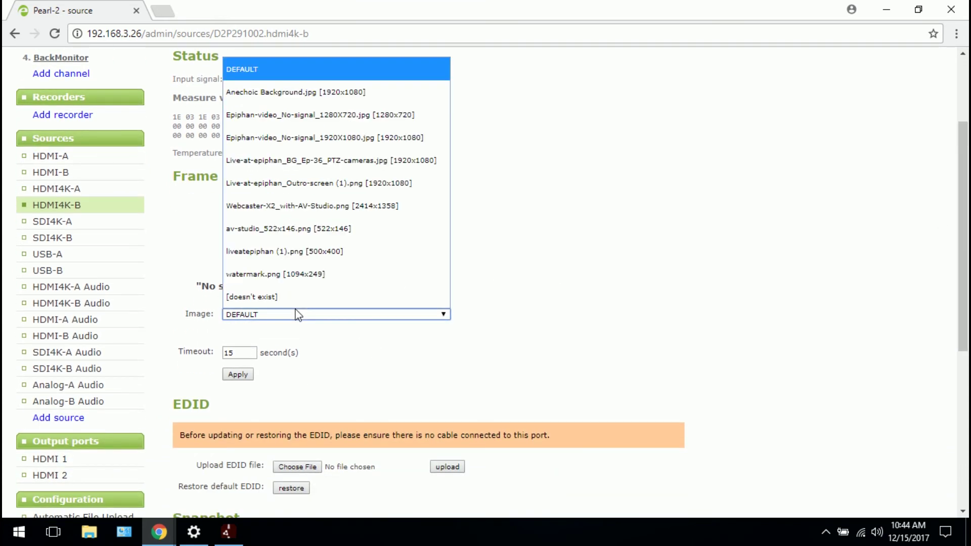
{"action": "left_click", "coordinate": [396, 133]}
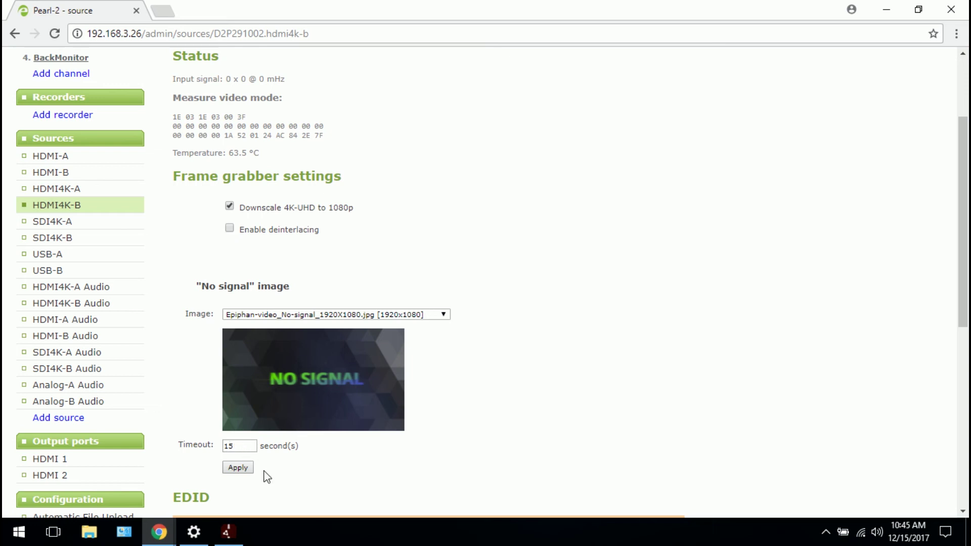
{"action": "left_click", "coordinate": [237, 467]}
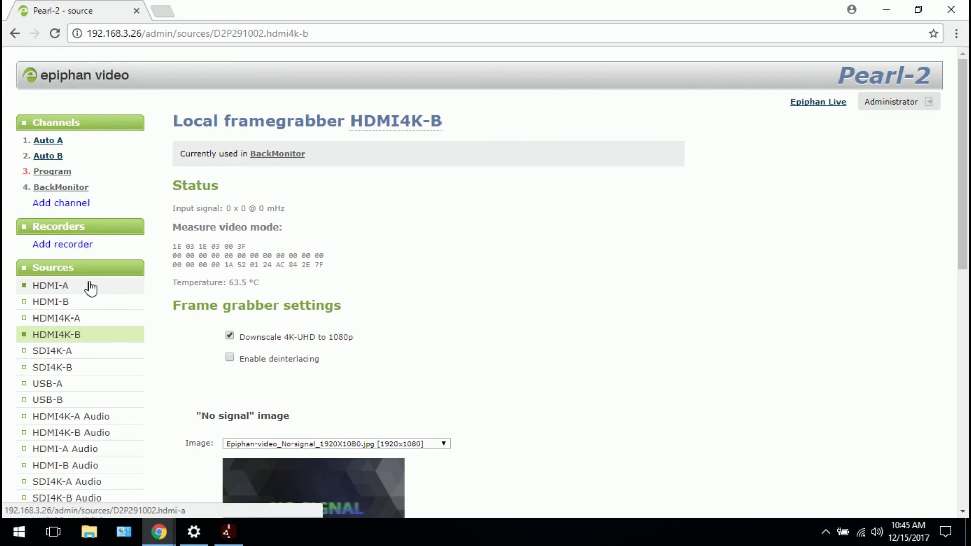
Step: On the Program channel's Sources page, switch the active layout from Laptop to Main Camera
{"action": "left_click", "coordinate": [53, 173]}
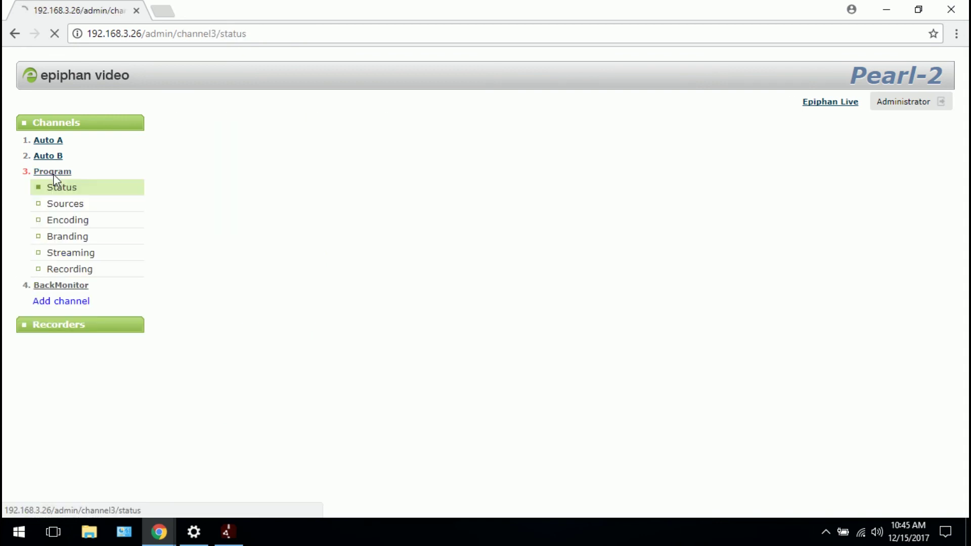
{"action": "left_click", "coordinate": [68, 209]}
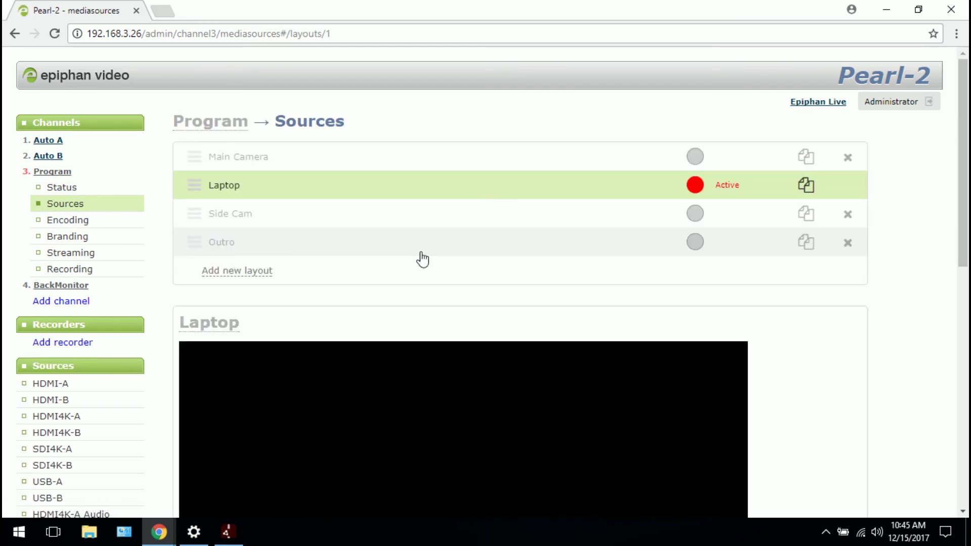
{"action": "left_click", "coordinate": [694, 158]}
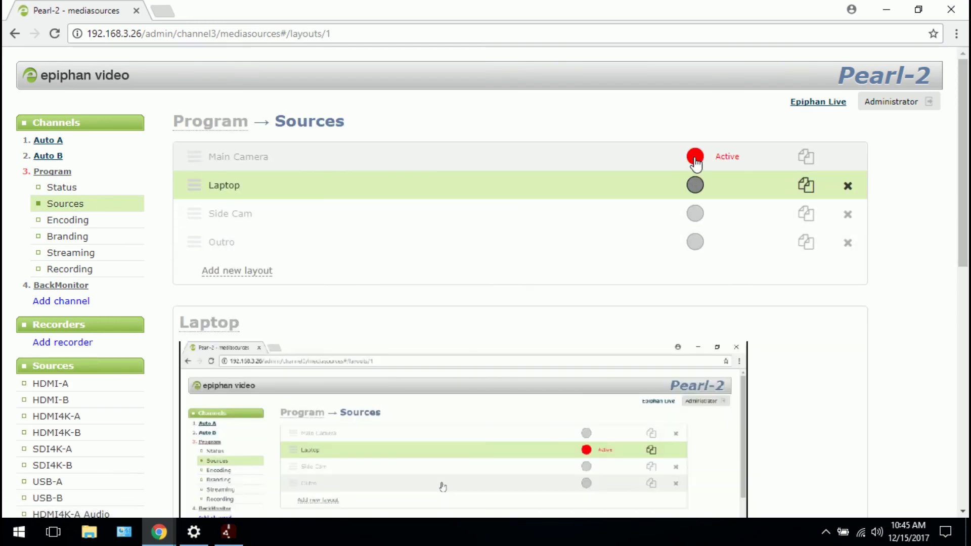